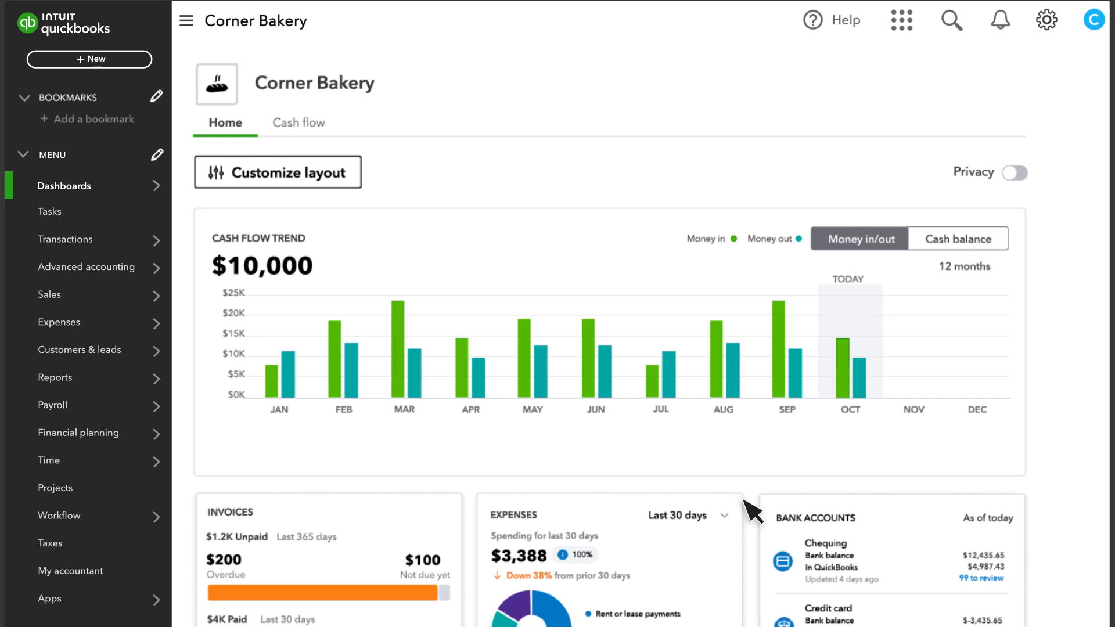
Step: Start a new revenue recognition template in Advanced accounting and name it "Even across periods"
left_click(71, 268)
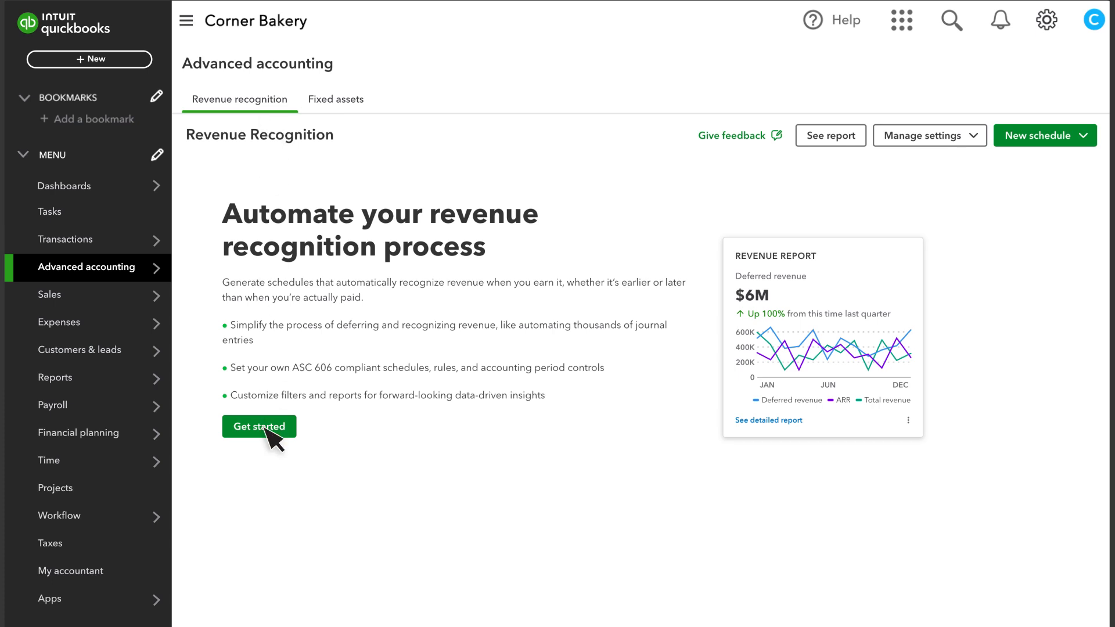
left_click(970, 140)
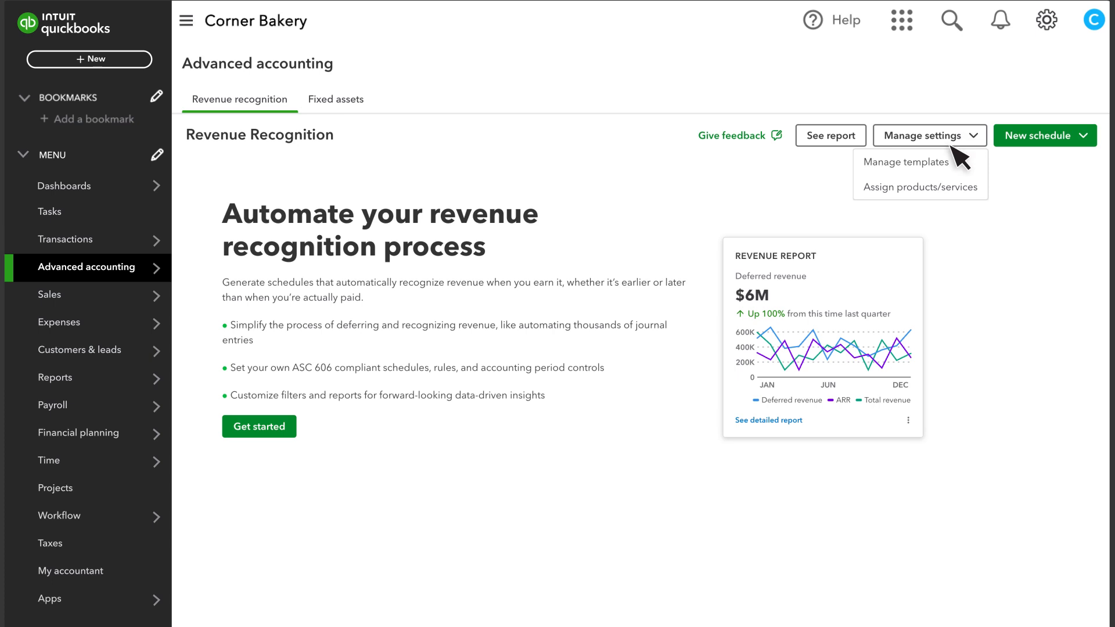
left_click(927, 164)
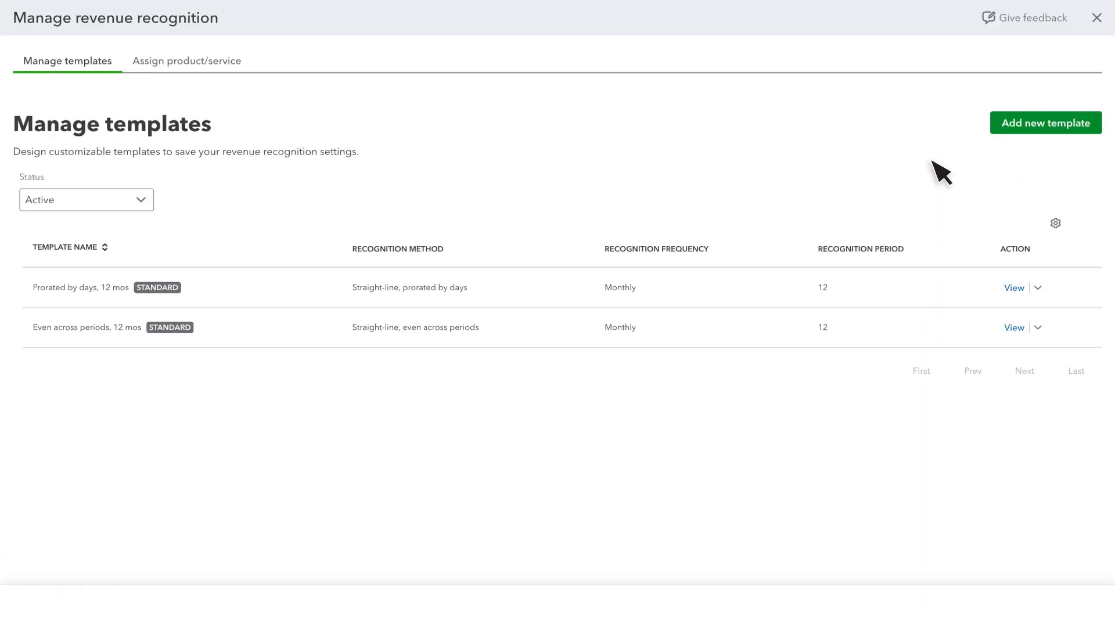
left_click(1040, 129)
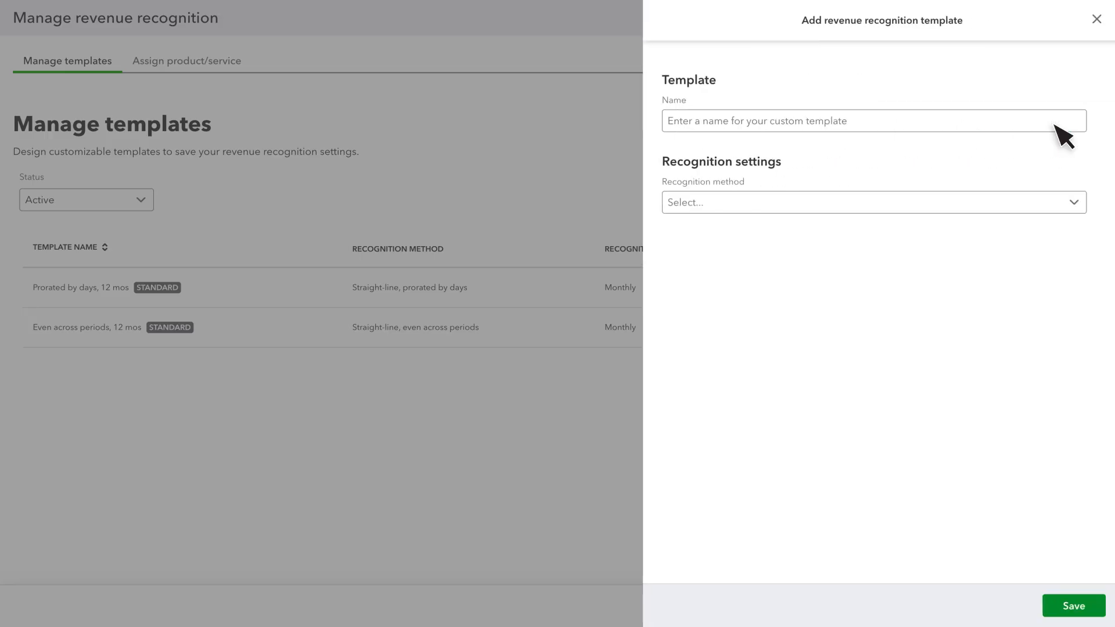
type("Even across periods")
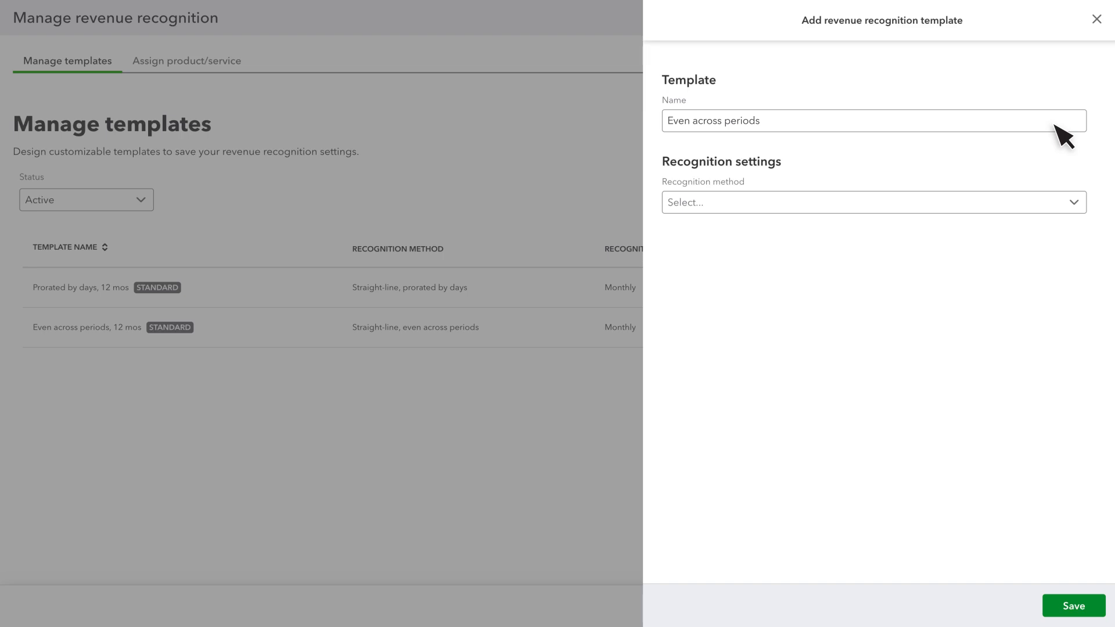
Step: Set the template's recognition method to "Straight-line, even across periods" with a 12-month recognition period, and save it
left_click(710, 203)
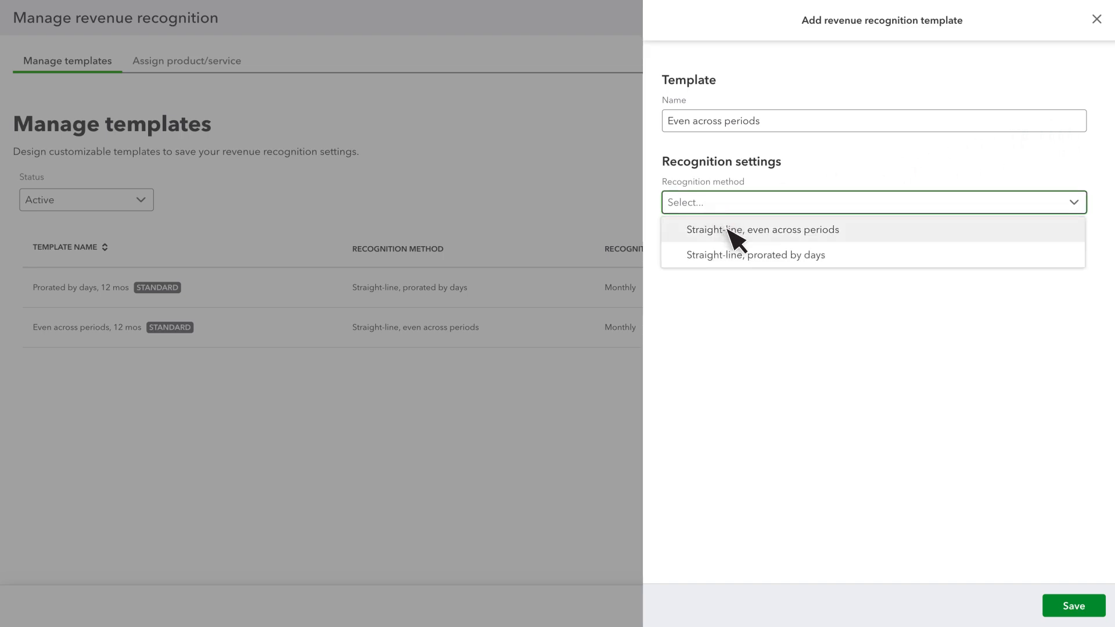
left_click(731, 232)
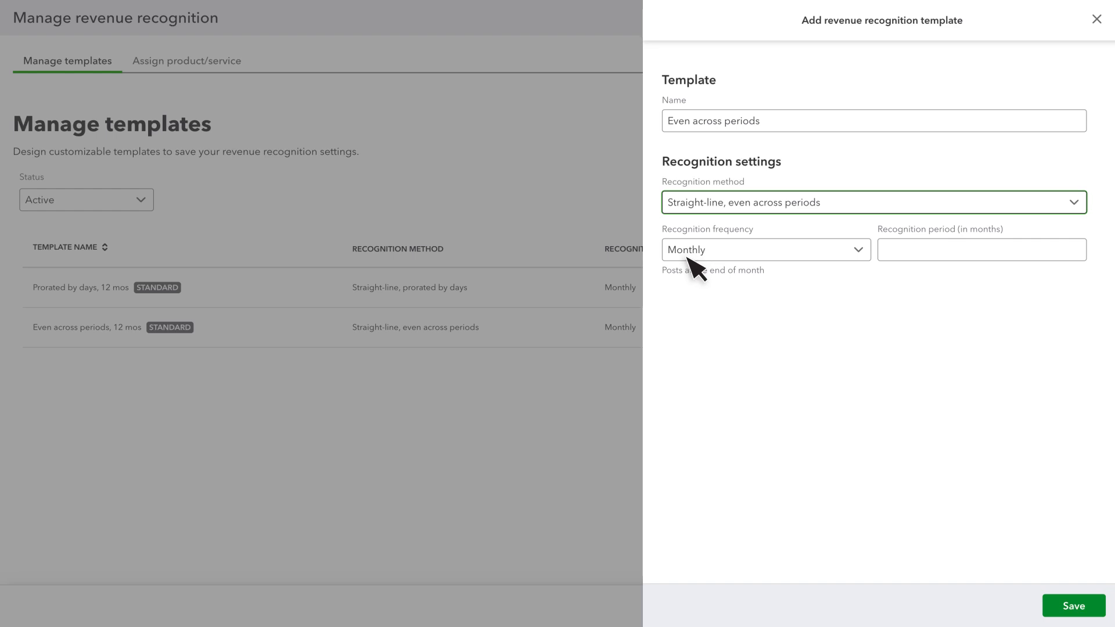
left_click(897, 258)
type("12")
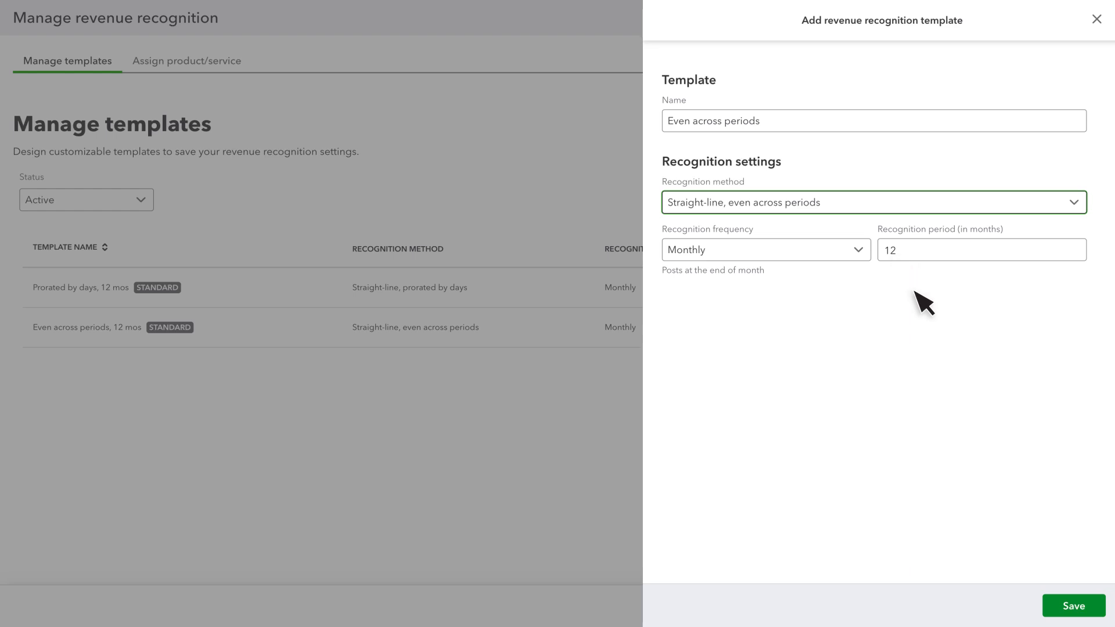
left_click(1074, 607)
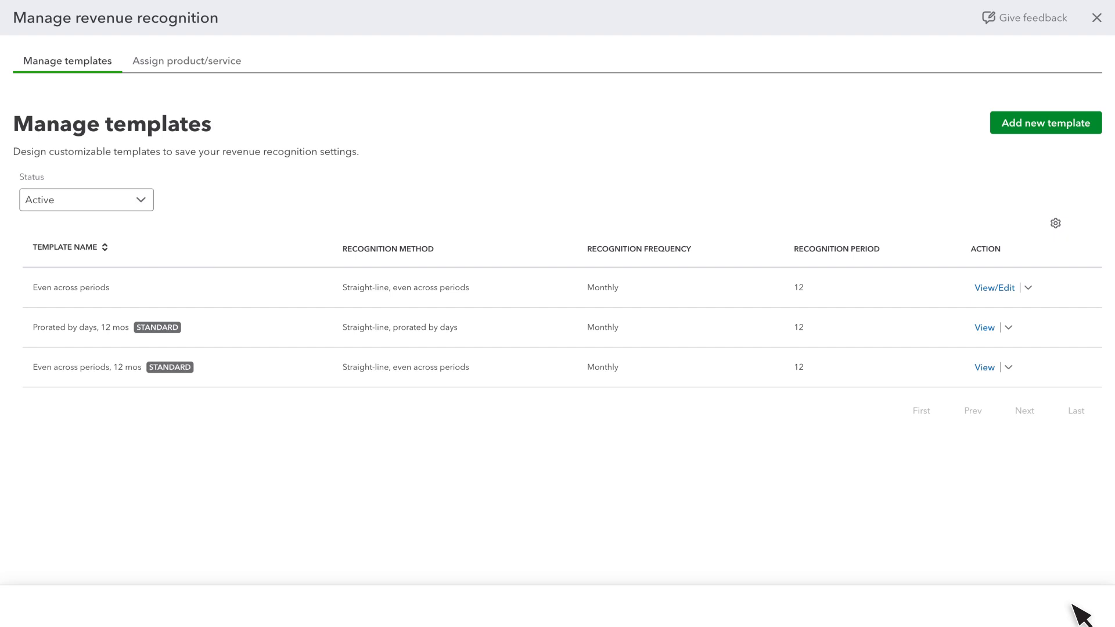
Step: Assign the "Even across periods" template to the Hours product with Deferred Revenue as liability account, save, and close the revenue recognition settings
left_click(192, 61)
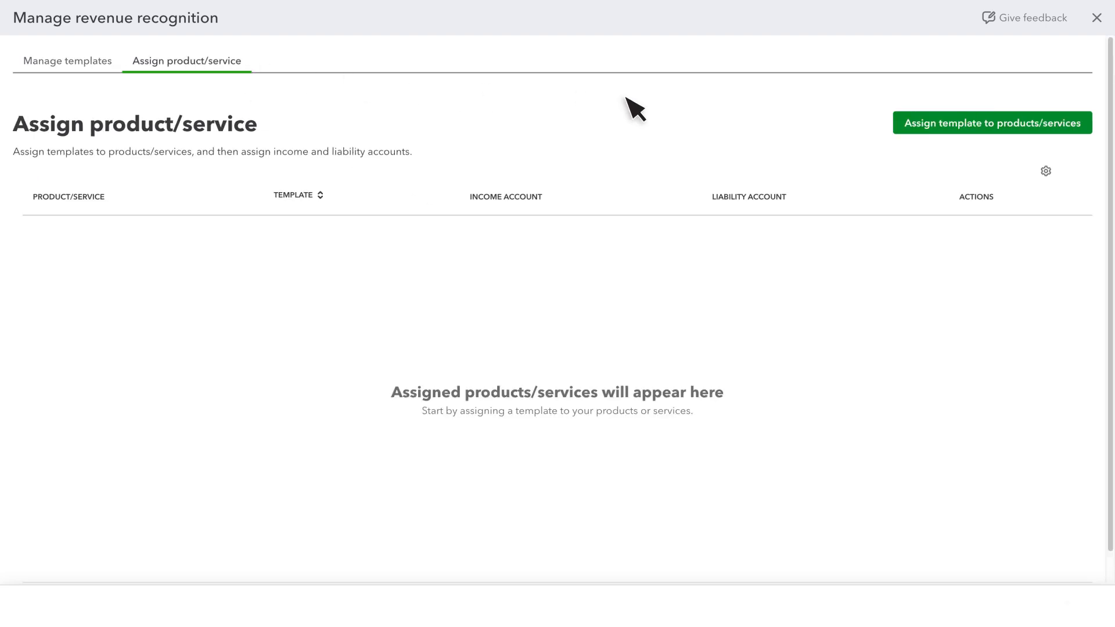
left_click(981, 125)
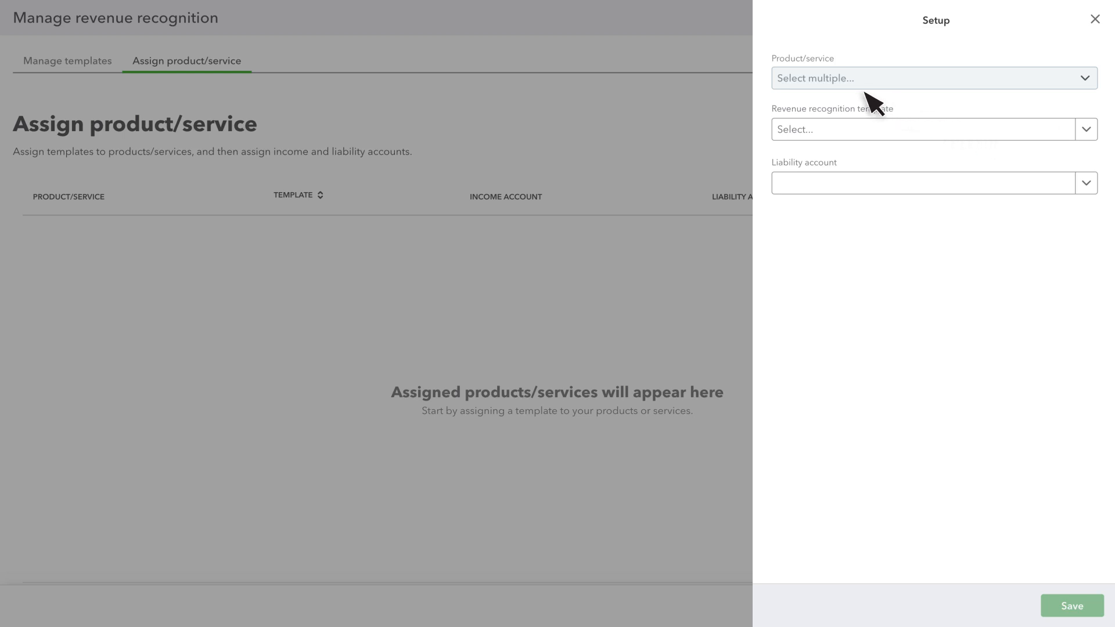
left_click(819, 80)
left_click(799, 240)
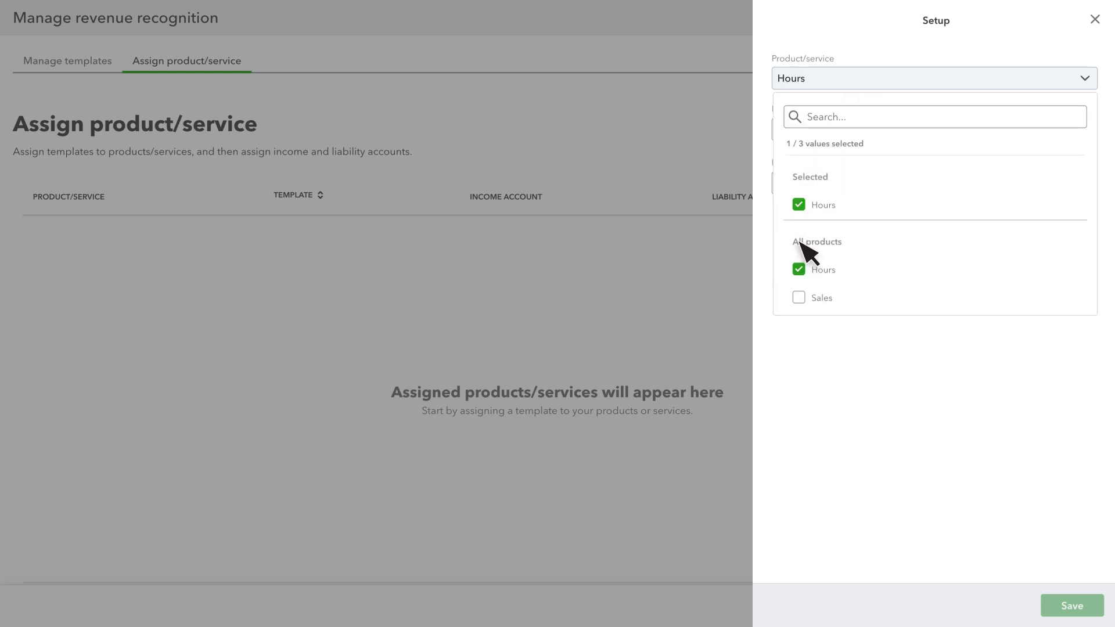
left_click(799, 322)
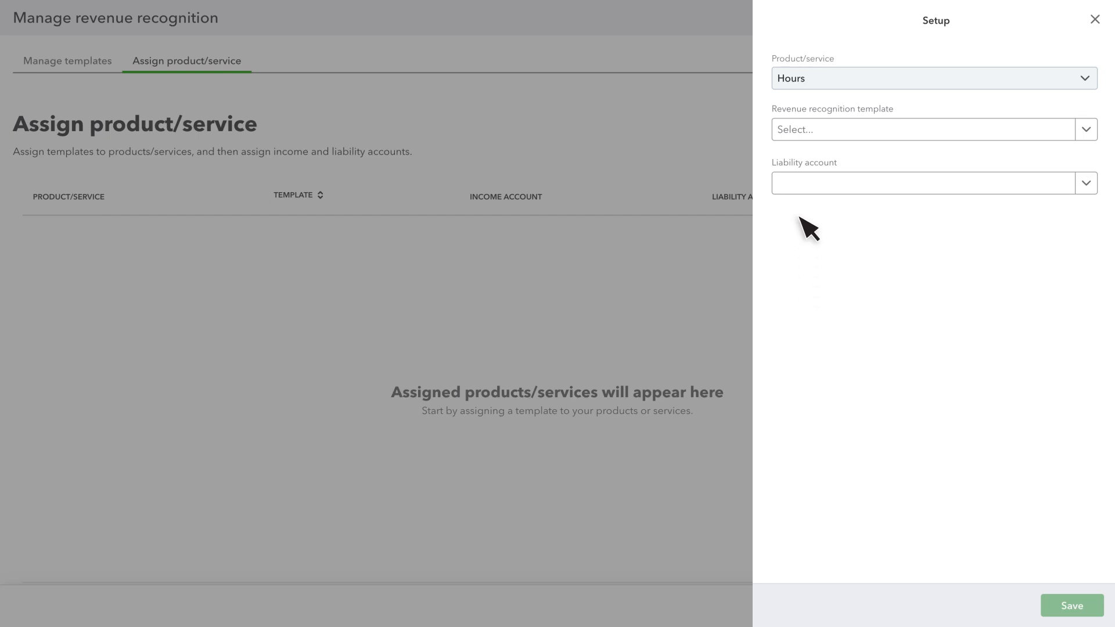
left_click(800, 130)
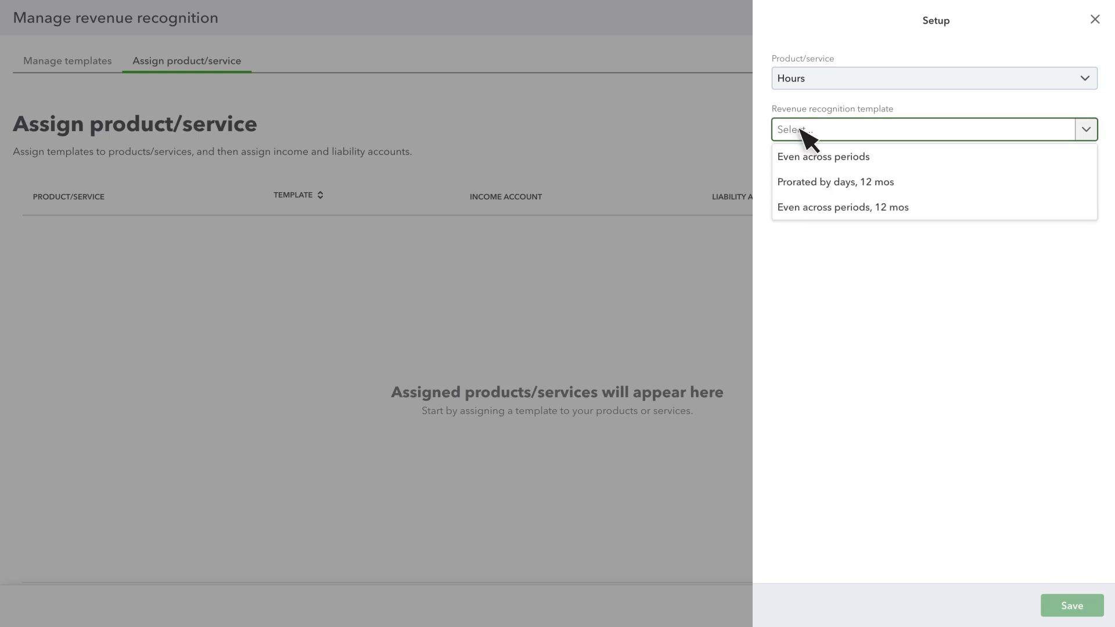
left_click(801, 156)
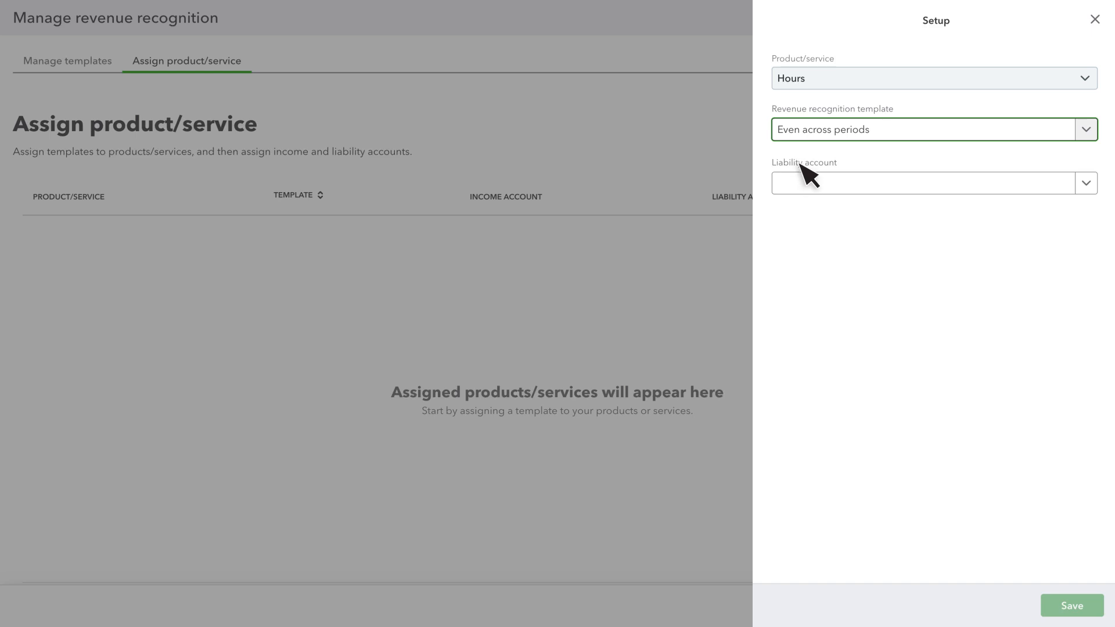
left_click(799, 183)
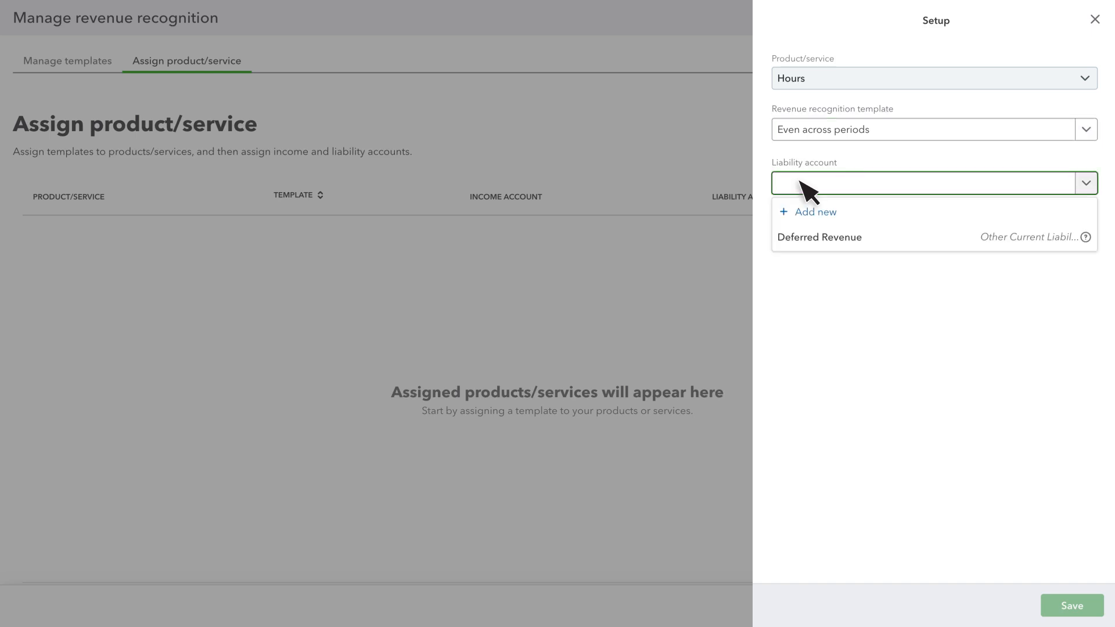
left_click(800, 238)
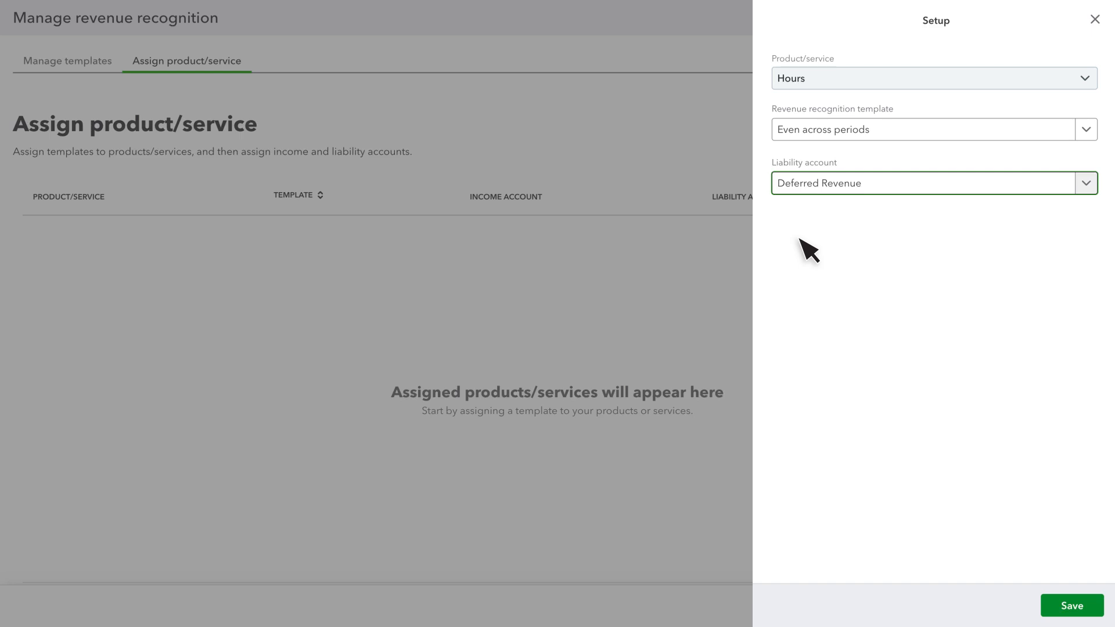
left_click(1071, 606)
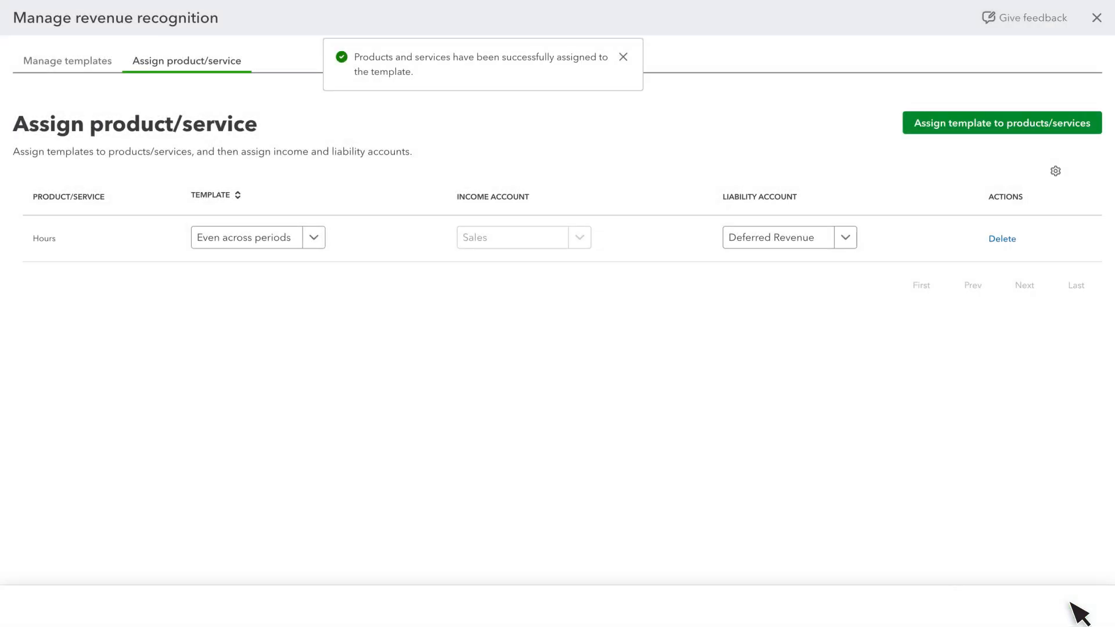
left_click(1096, 18)
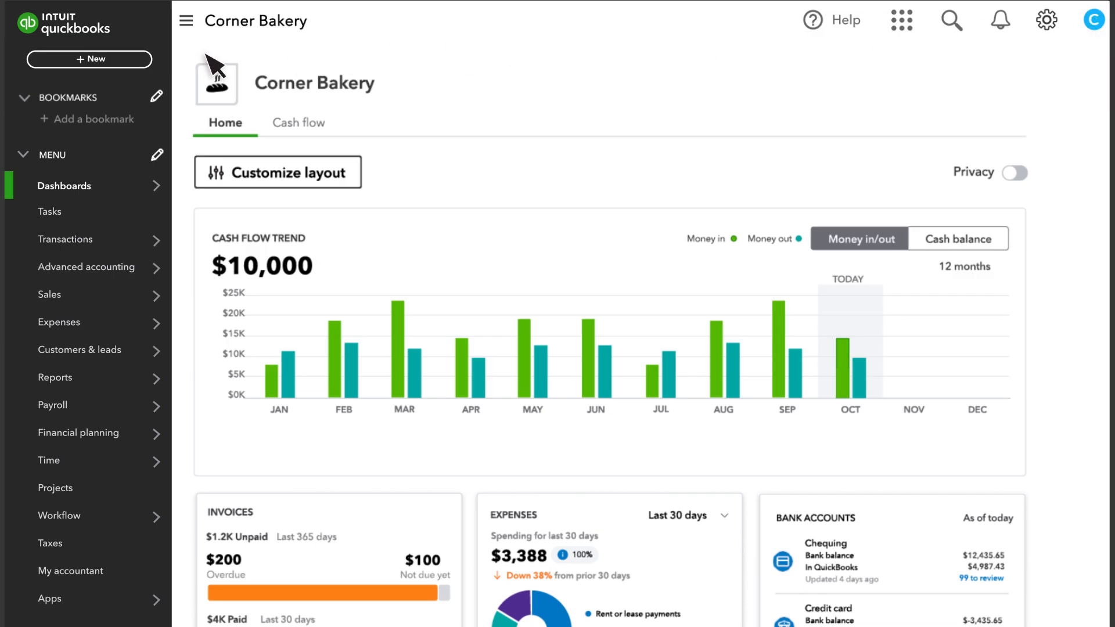
Step: Create a new invoice and select the existing customer for it
left_click(92, 60)
left_click(87, 140)
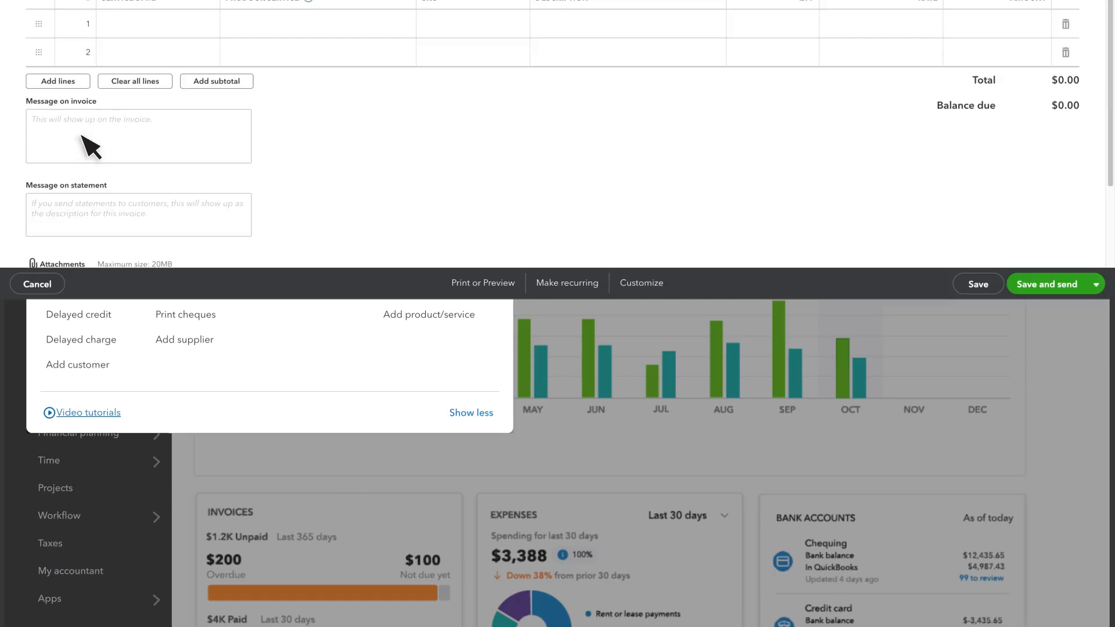
left_click(84, 81)
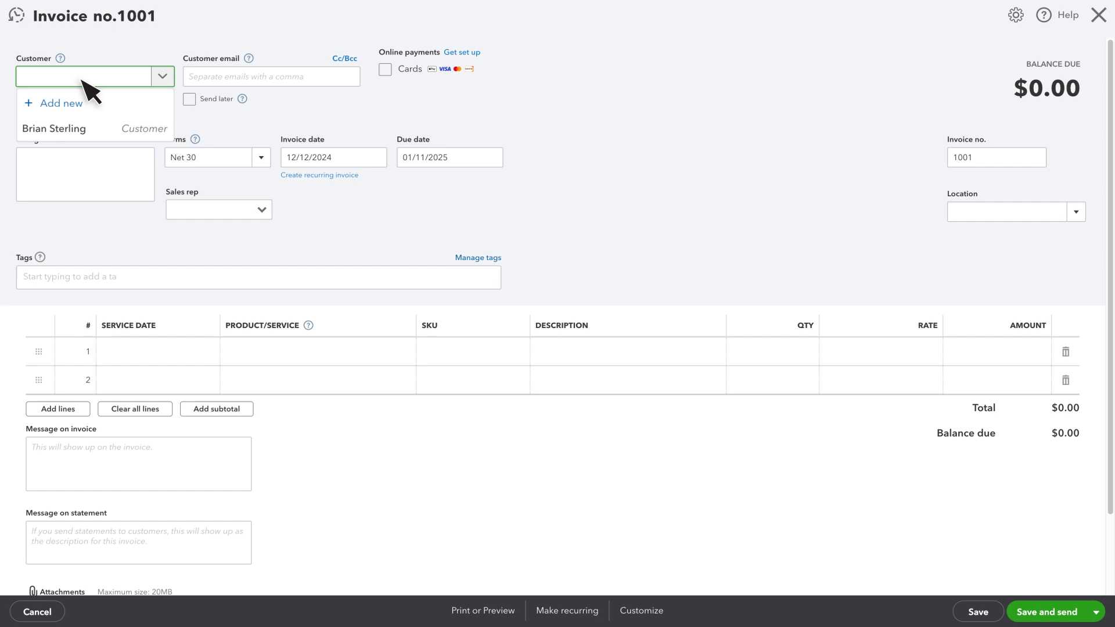
left_click(47, 127)
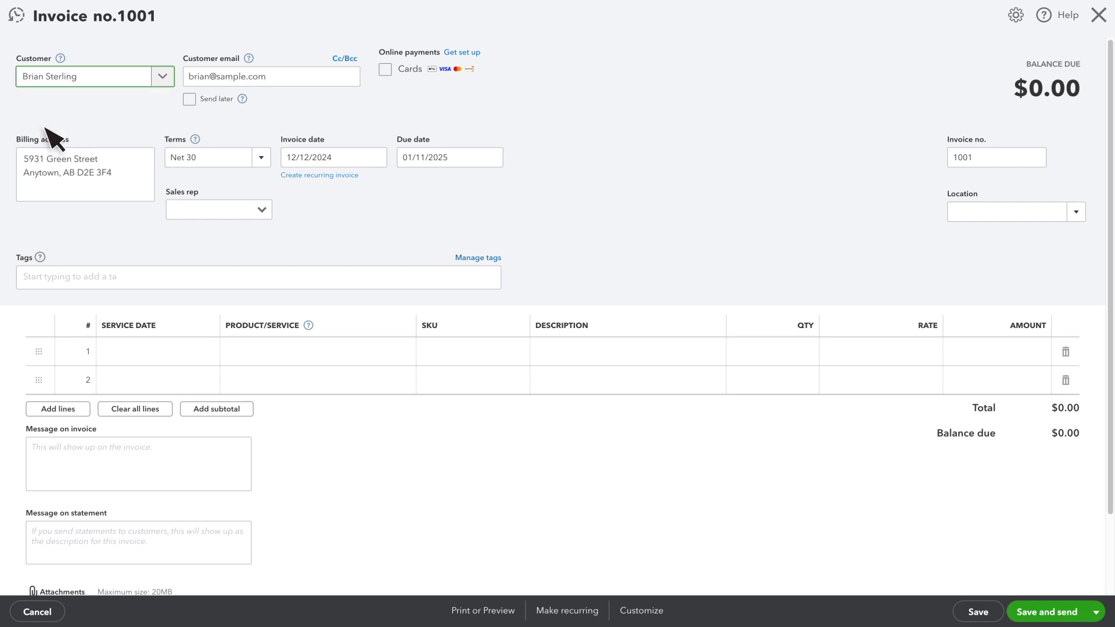
Step: Fill the invoice's first line with Hours, "Annual Bread Delivery Membership", rate 1,200.00 and service date 12/04/2024, and save and send the invoice
left_click(264, 357)
left_click(254, 405)
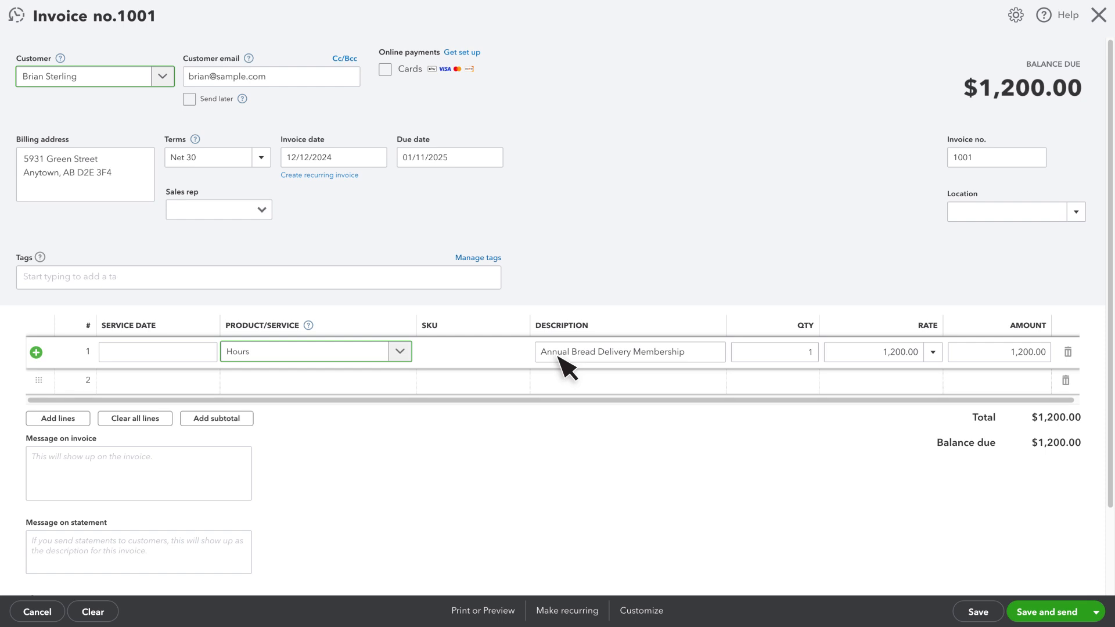
left_click(128, 355)
type("12/04/2024")
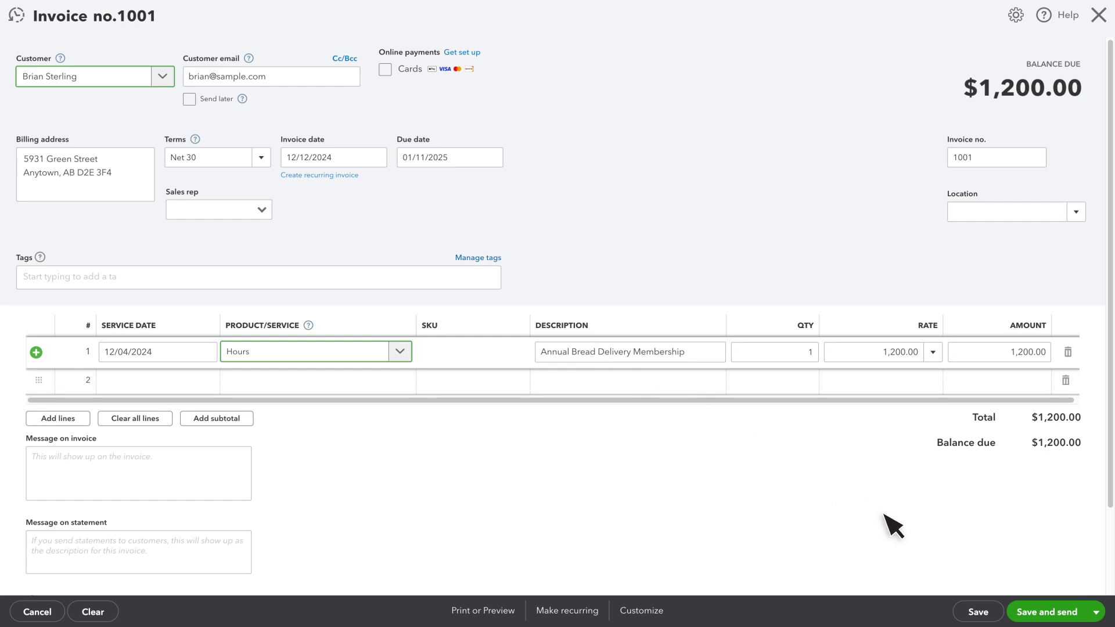
left_click(1045, 612)
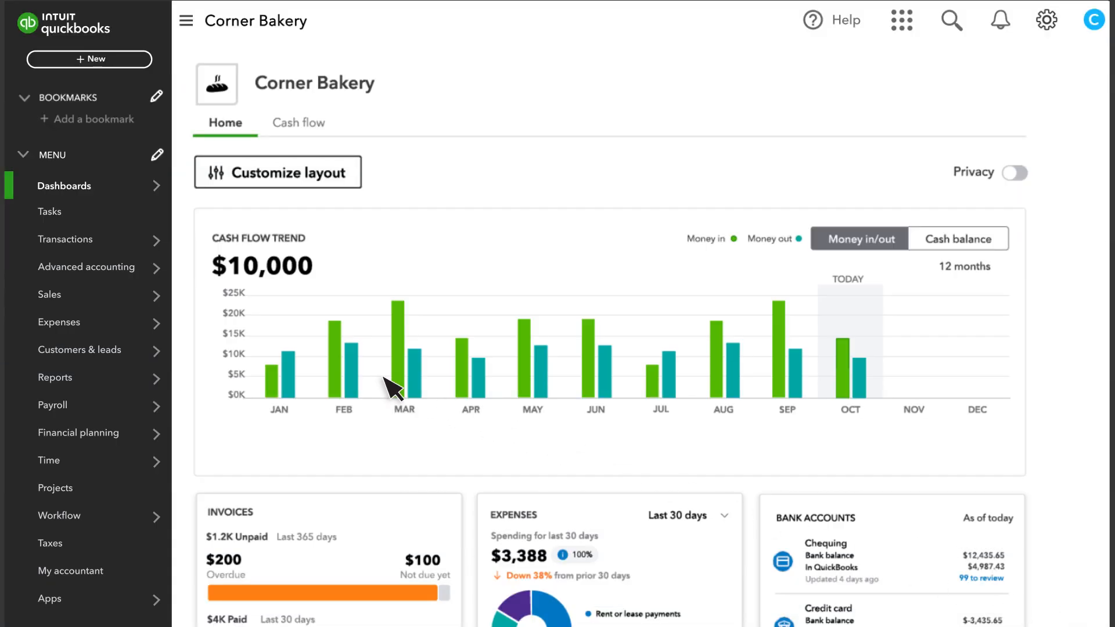
Step: Open the Hours revenue recognition schedule of the new invoice for editing, review its monthly amounts, and apply it
left_click(69, 267)
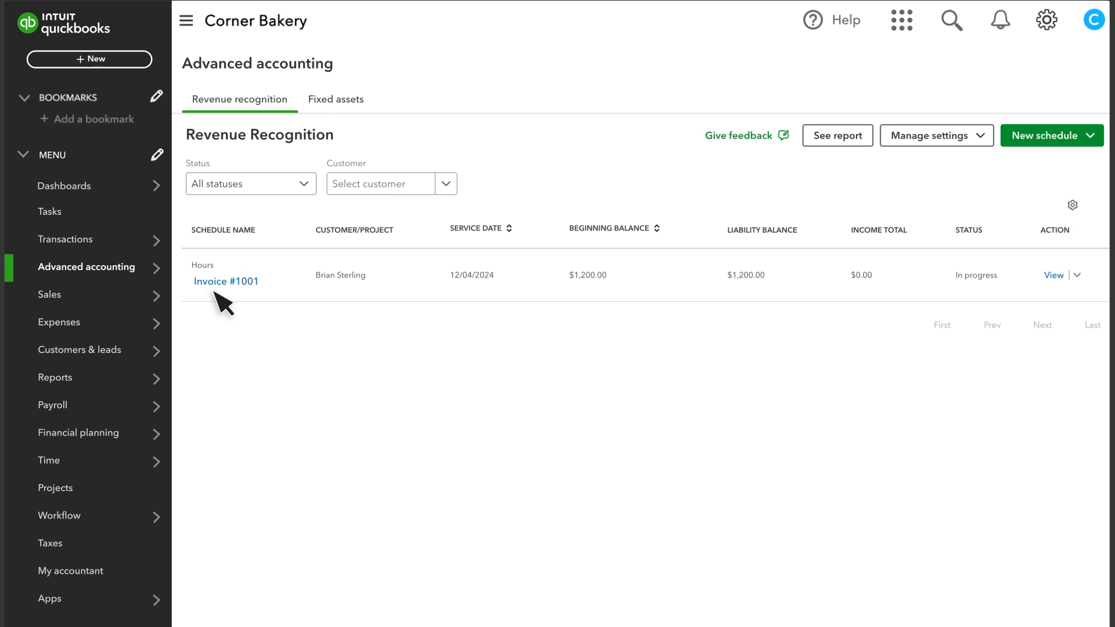
left_click(1052, 277)
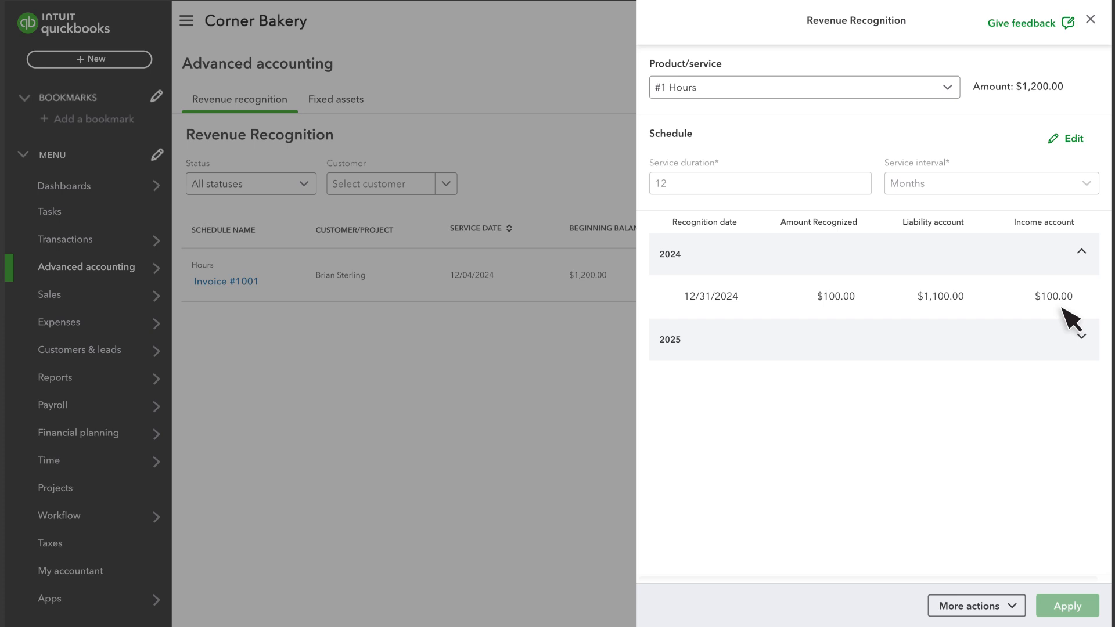
left_click(1074, 140)
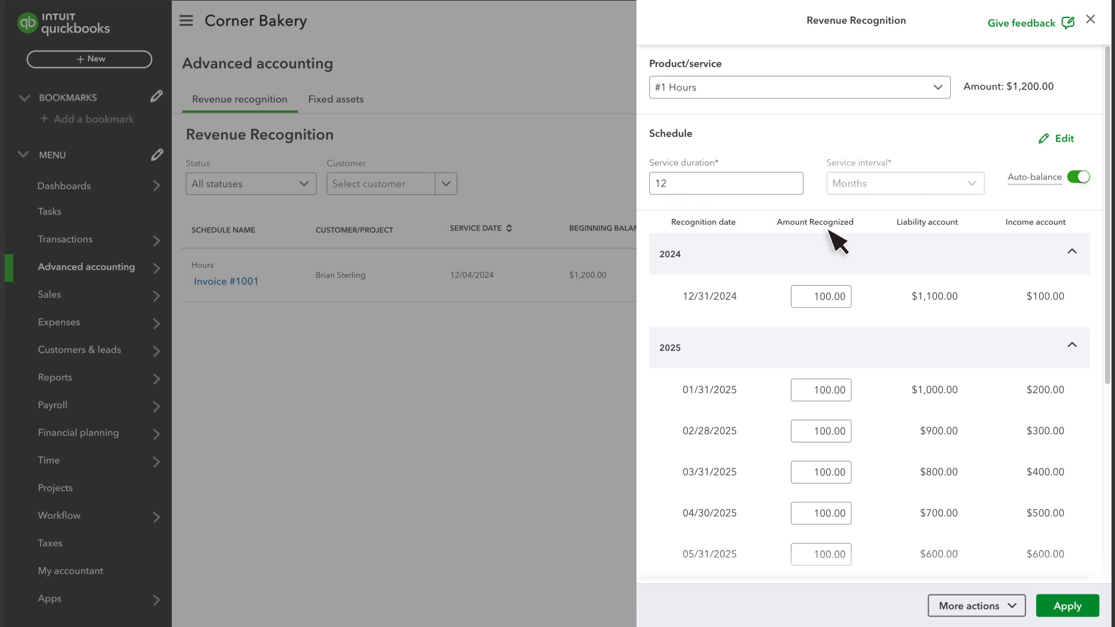
left_click(1066, 606)
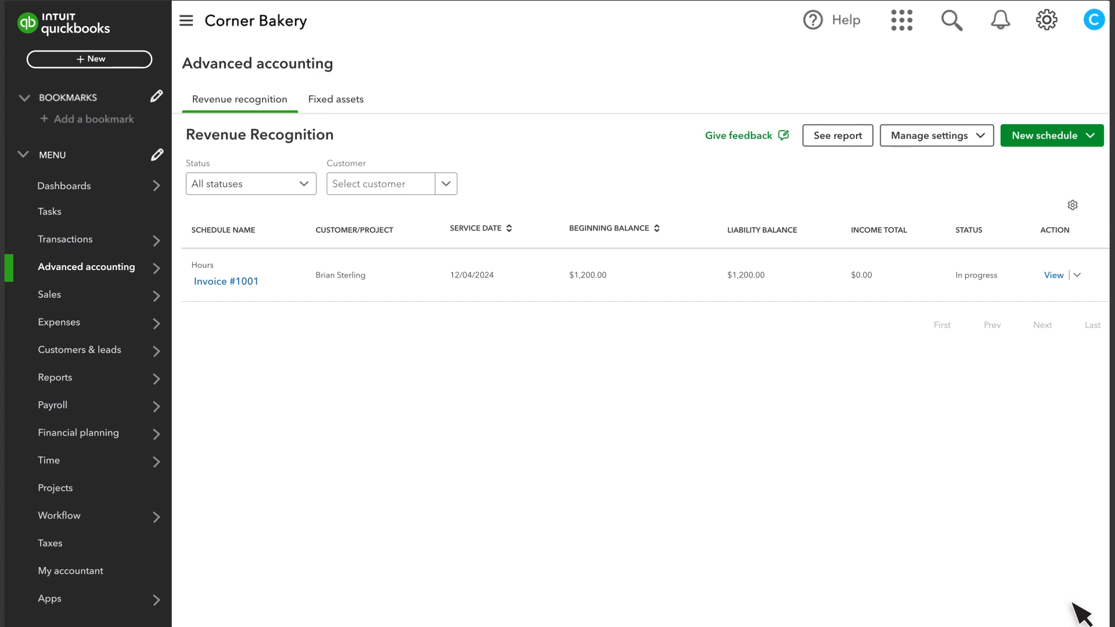
Step: Open the Revenue Recognition Report from the standard reports
left_click(65, 381)
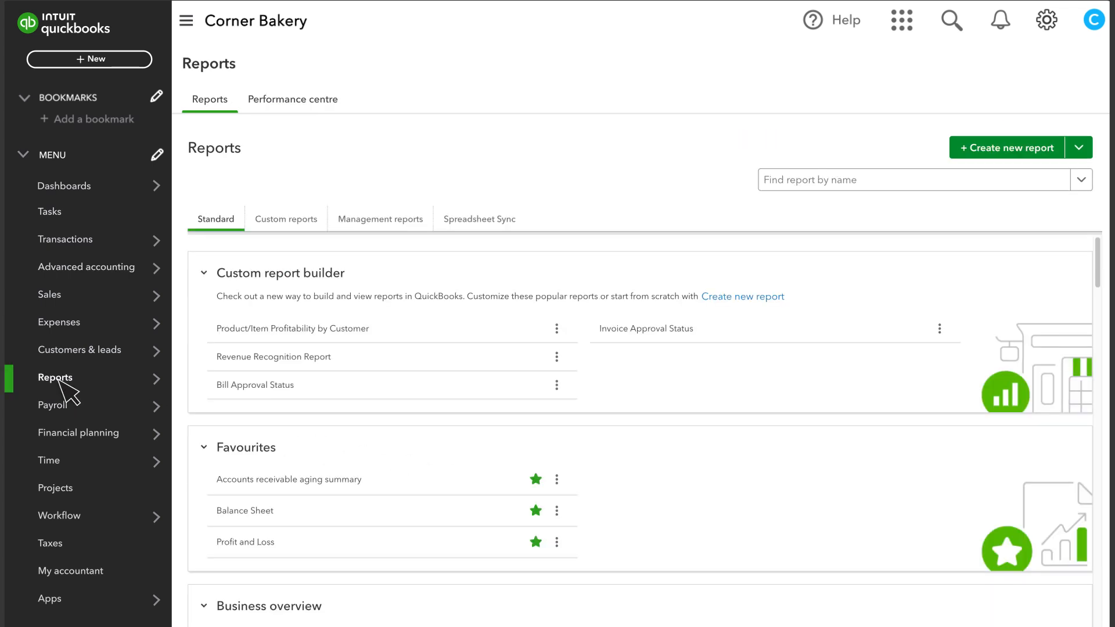
left_click(261, 361)
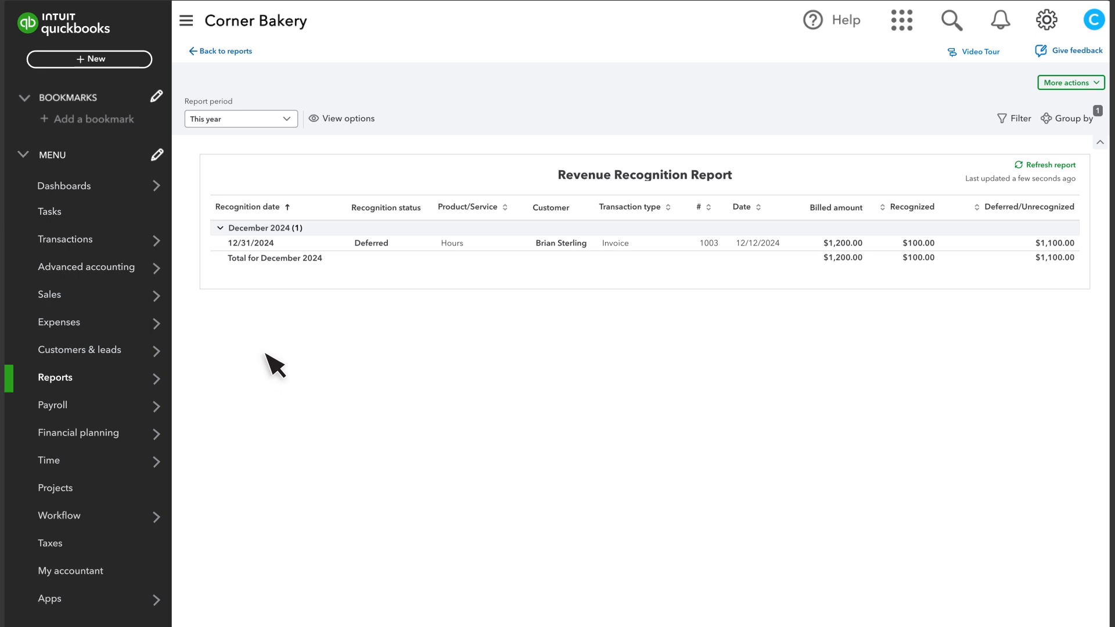